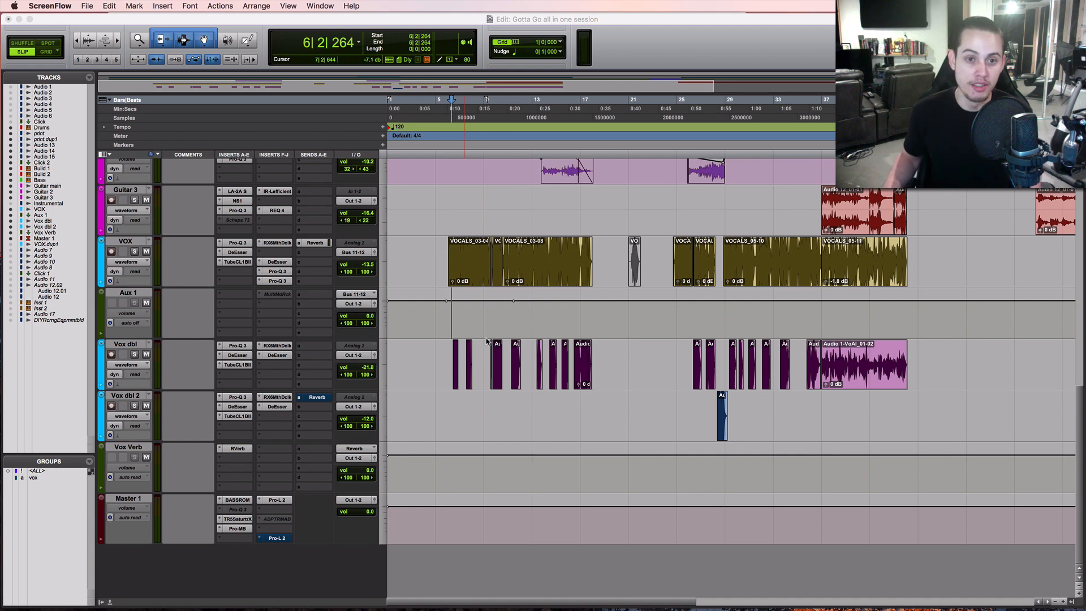
# Bypass both DeEssers and the last two Pro-Q 3 inserts on VOX plus Pro-MB on Master 1, and audition the vocal from bar 5.
pyautogui.click(255, 262)
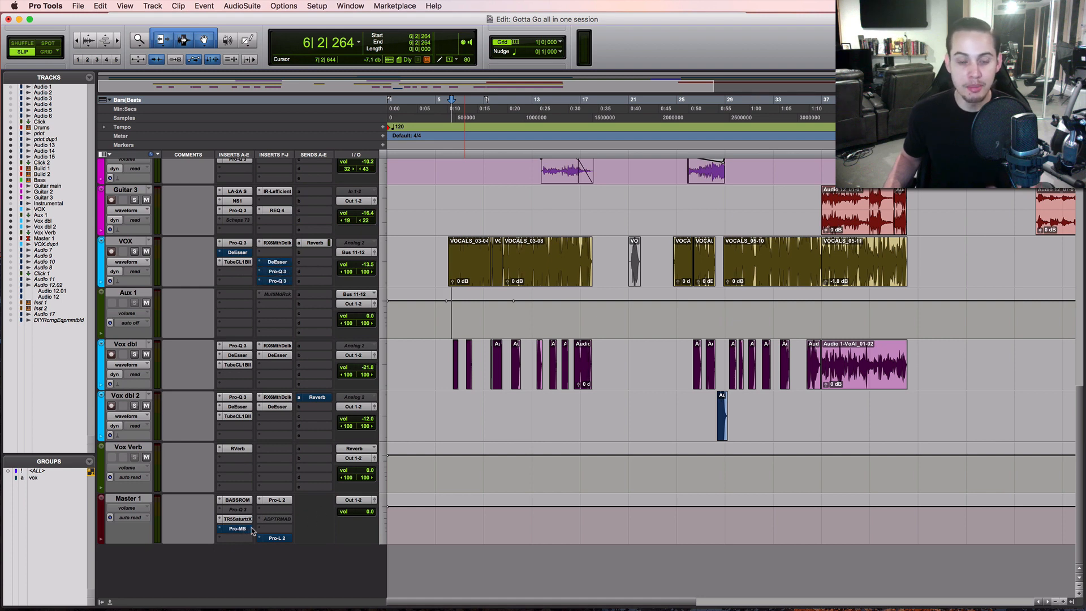
pyautogui.click(446, 313)
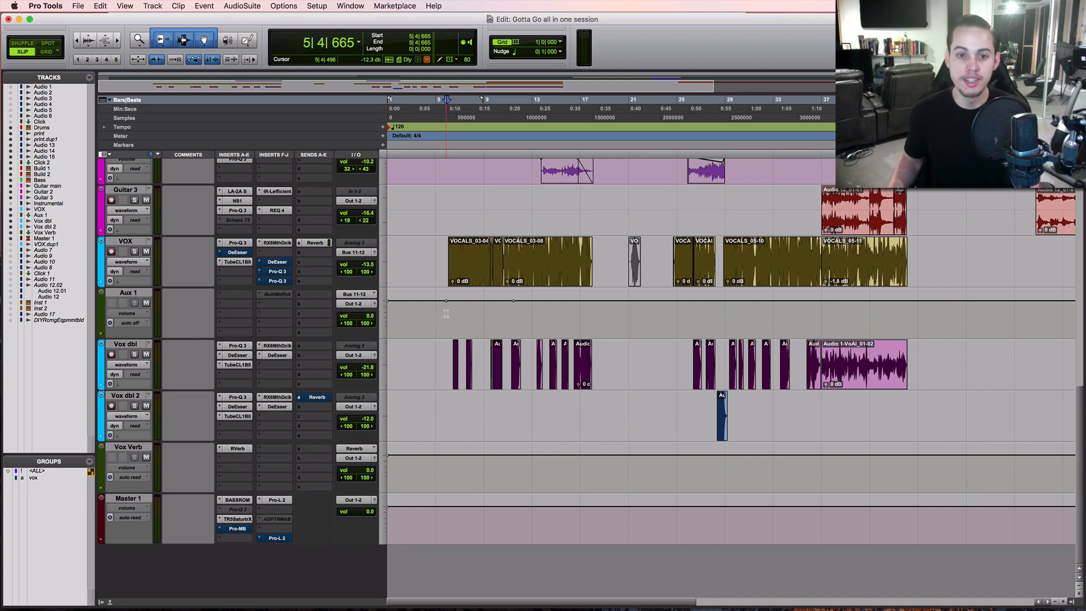
pyautogui.press('space')
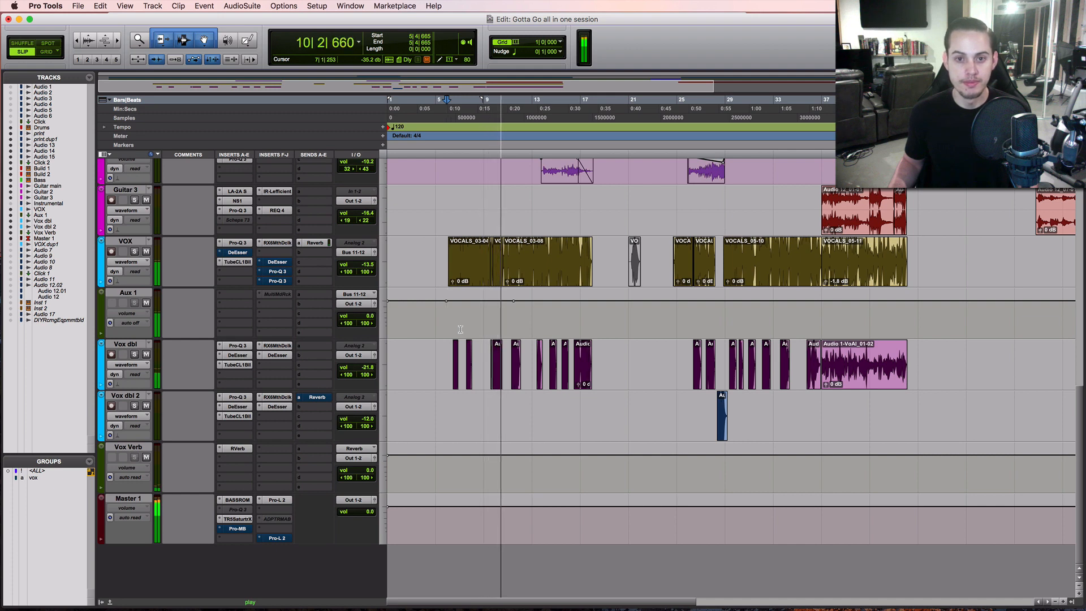
pyautogui.press('space')
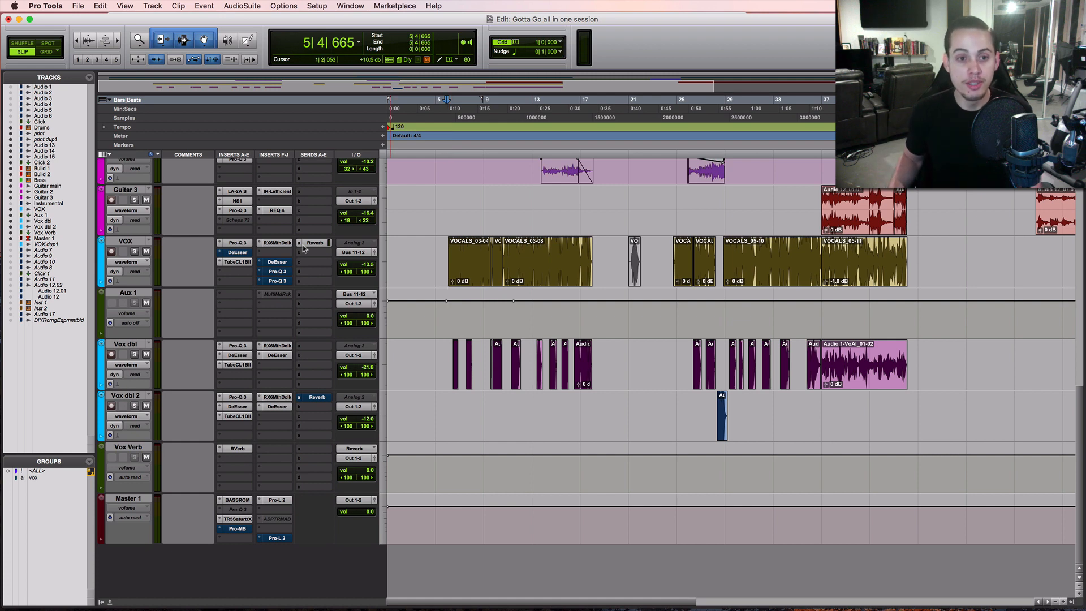
# Inspect the settings of the bypassed DeEsser and Pro-Q 3 inserts on VOX and of Pro-MB on Master 1.
pyautogui.click(237, 253)
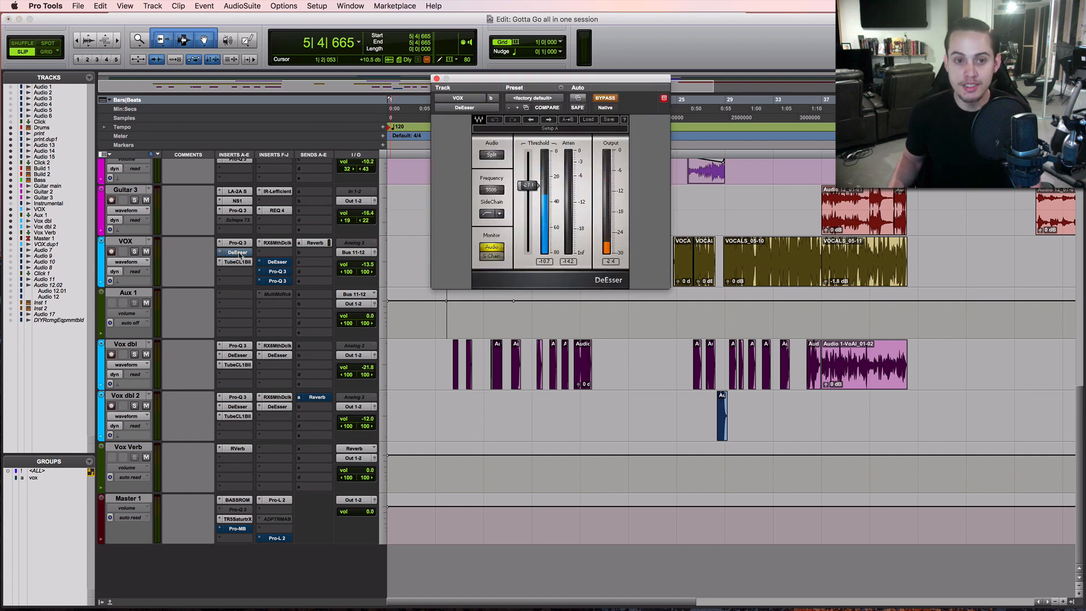
pyautogui.click(276, 262)
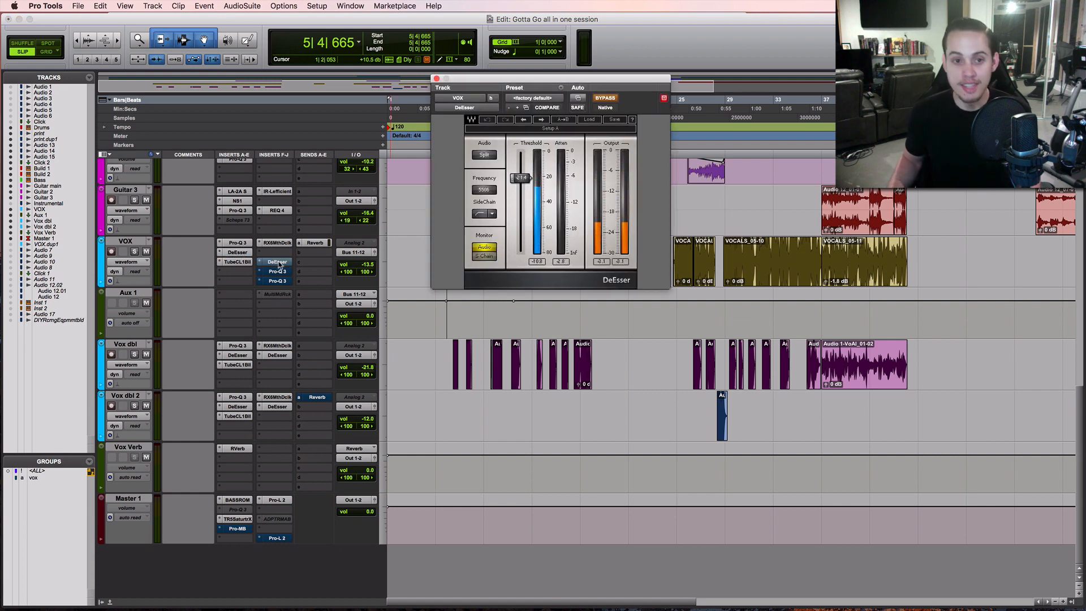
pyautogui.click(280, 281)
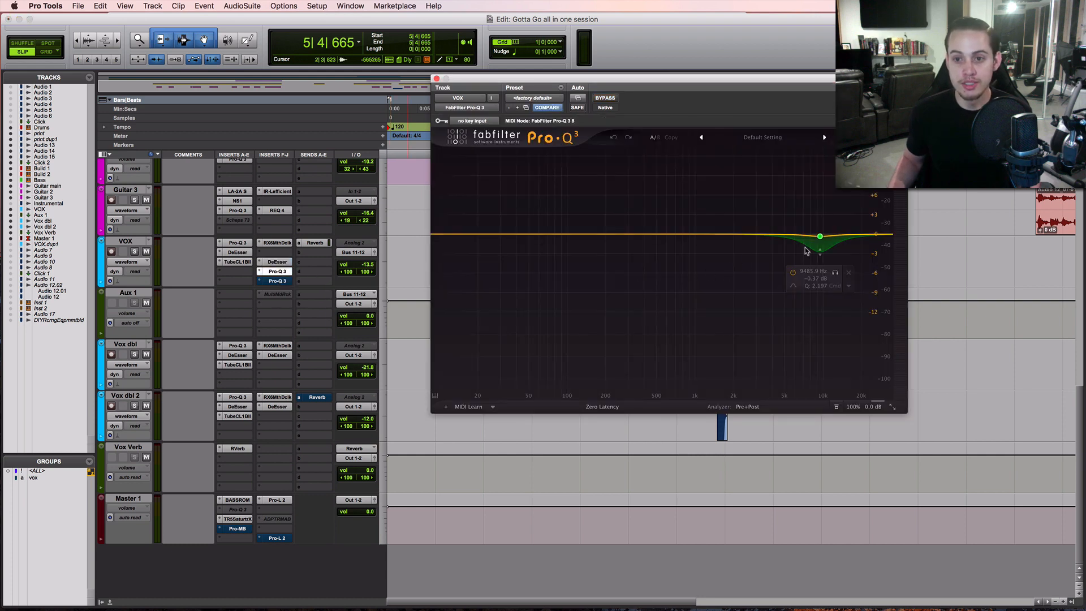
pyautogui.click(281, 282)
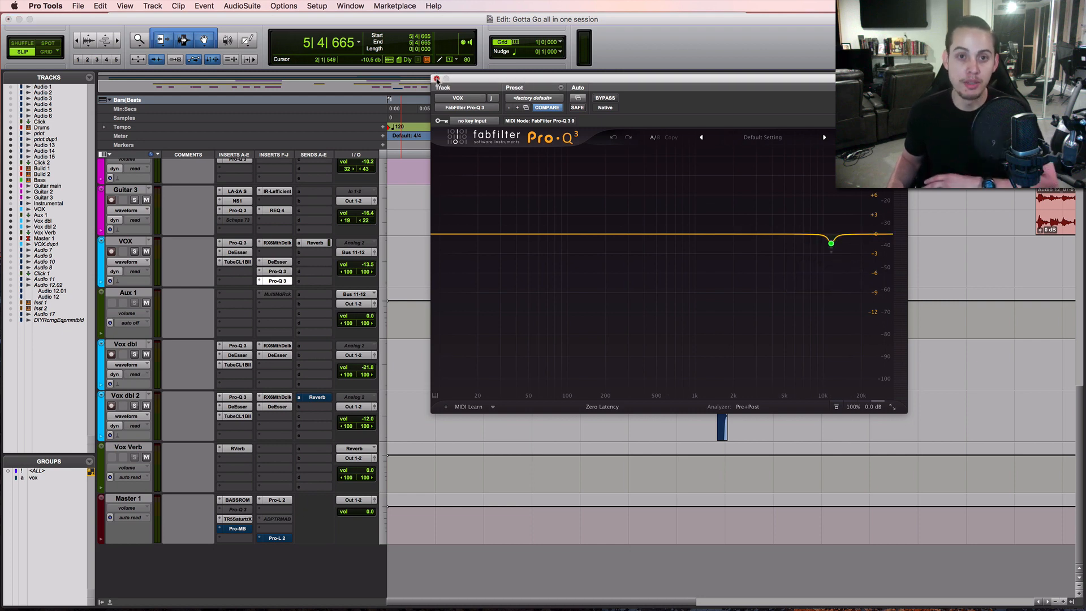
pyautogui.click(436, 78)
pyautogui.click(238, 529)
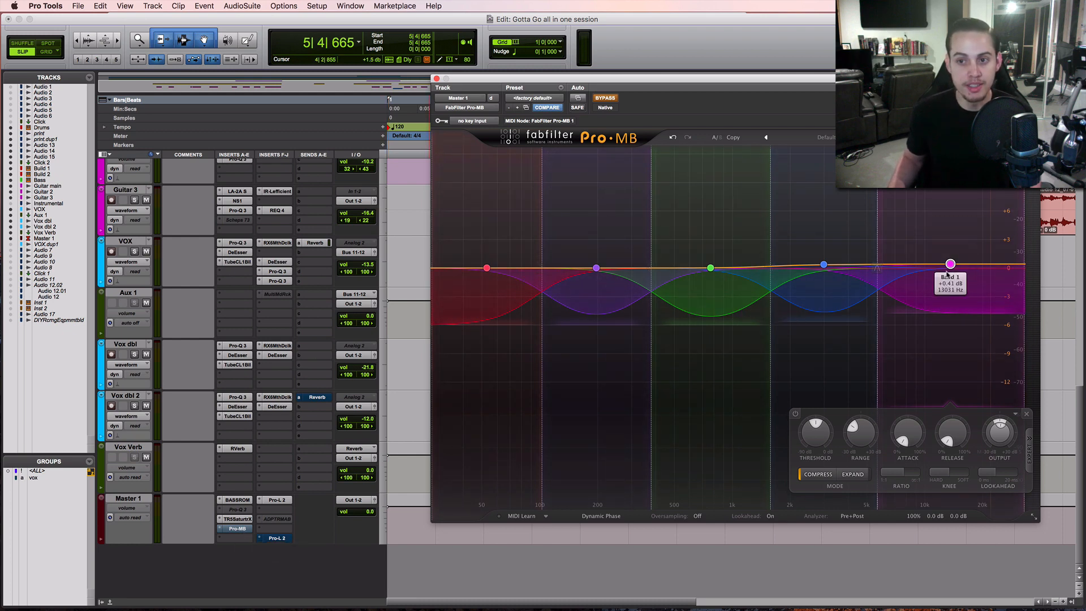
pyautogui.click(437, 78)
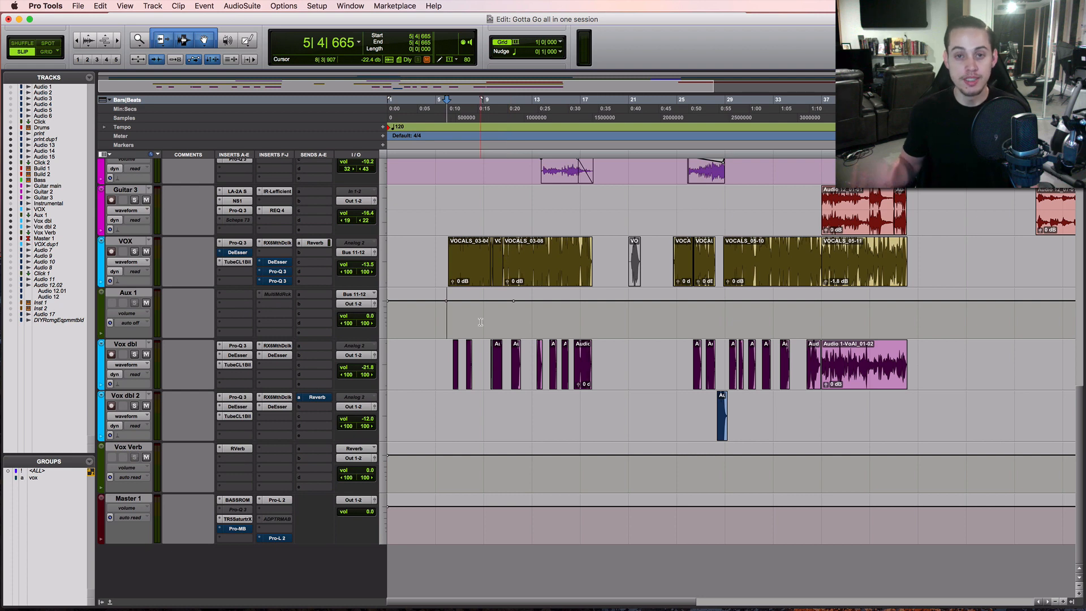
# Compare the vocal passage from bar 5 with the bypassed VOX and Master 1 inserts off and with them re-enabled.
pyautogui.press('space')
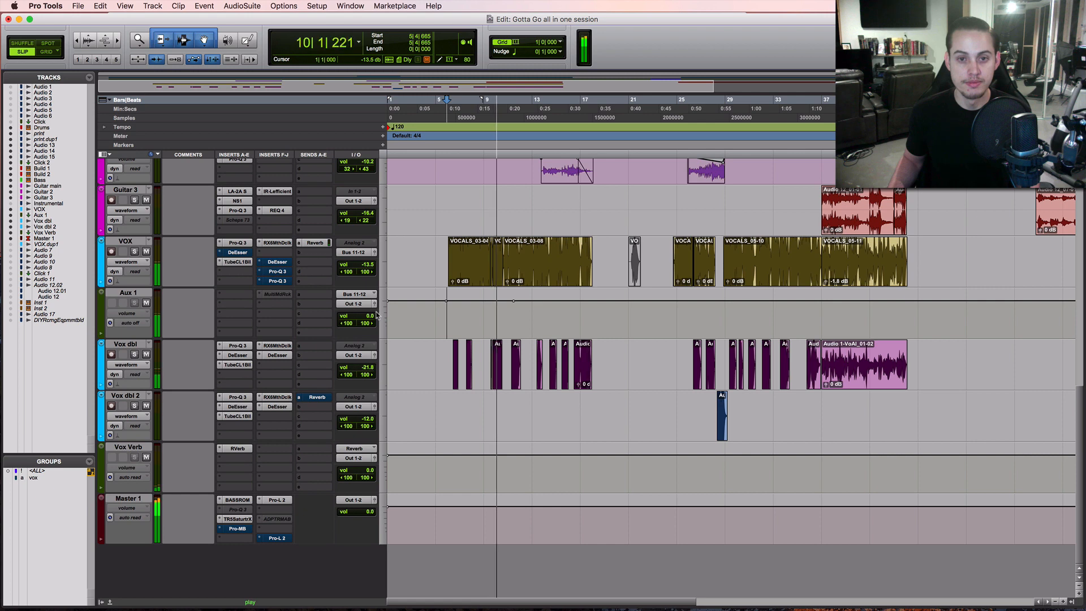
pyautogui.press('space')
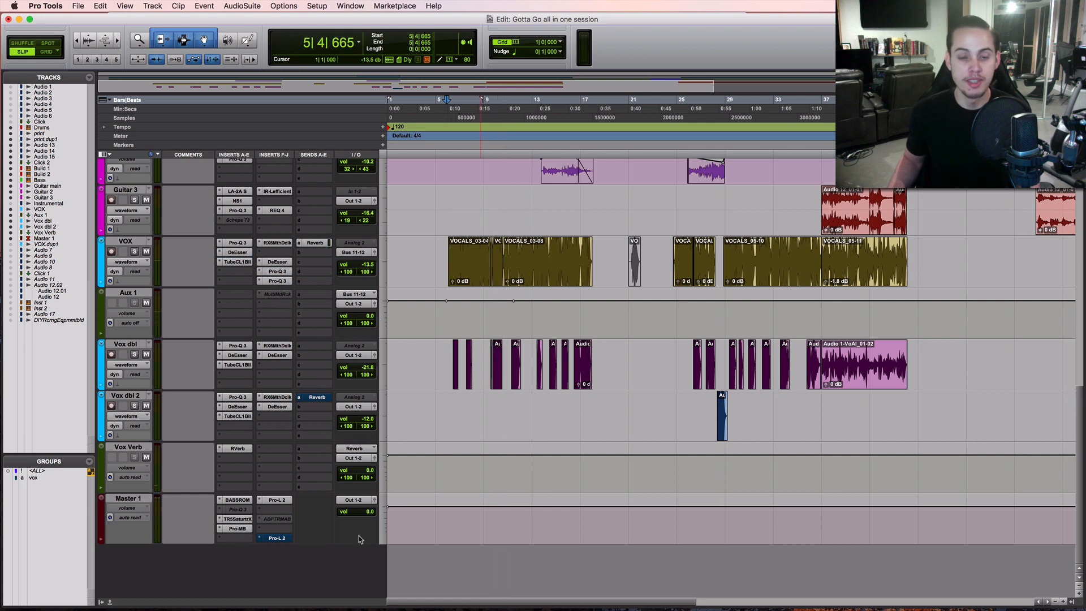
pyautogui.press('space')
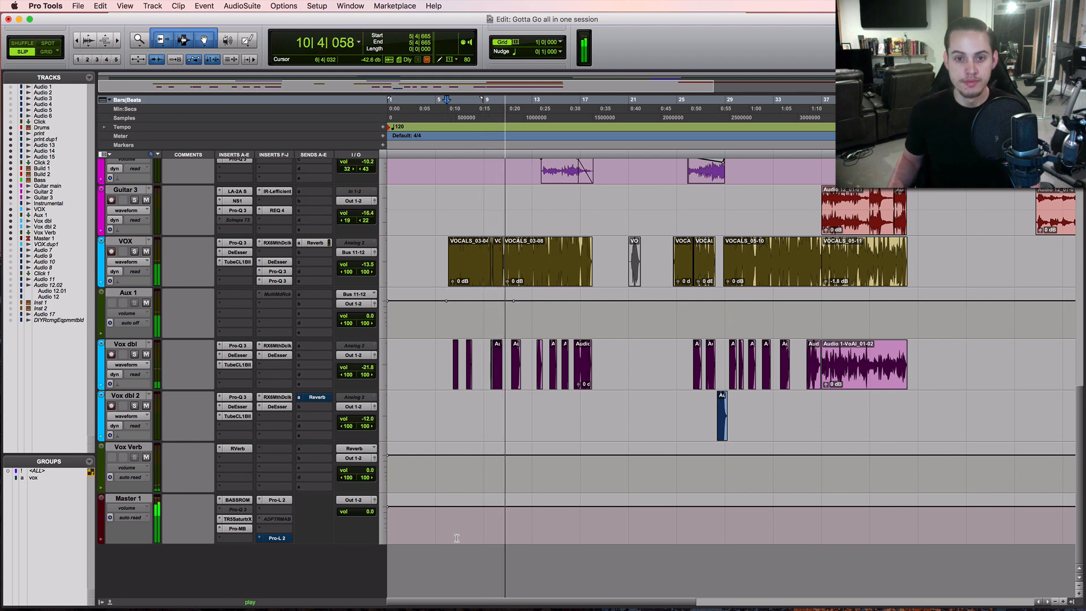
pyautogui.press('space')
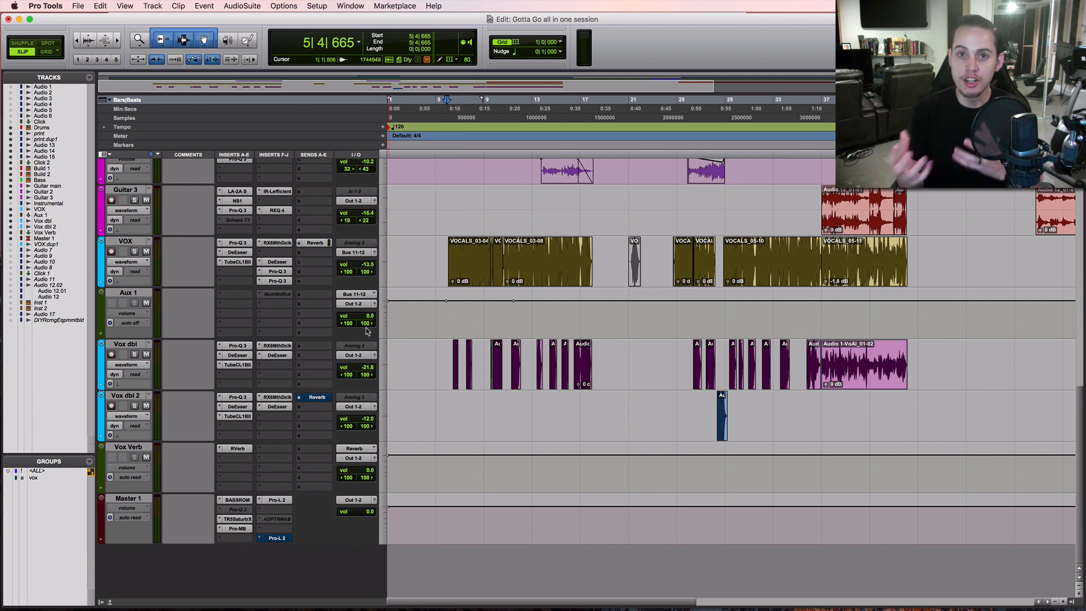
# Show the first DeEsser on VOX (insert B) beside the vocal clips and watch its attenuation during playback.
pyautogui.click(245, 254)
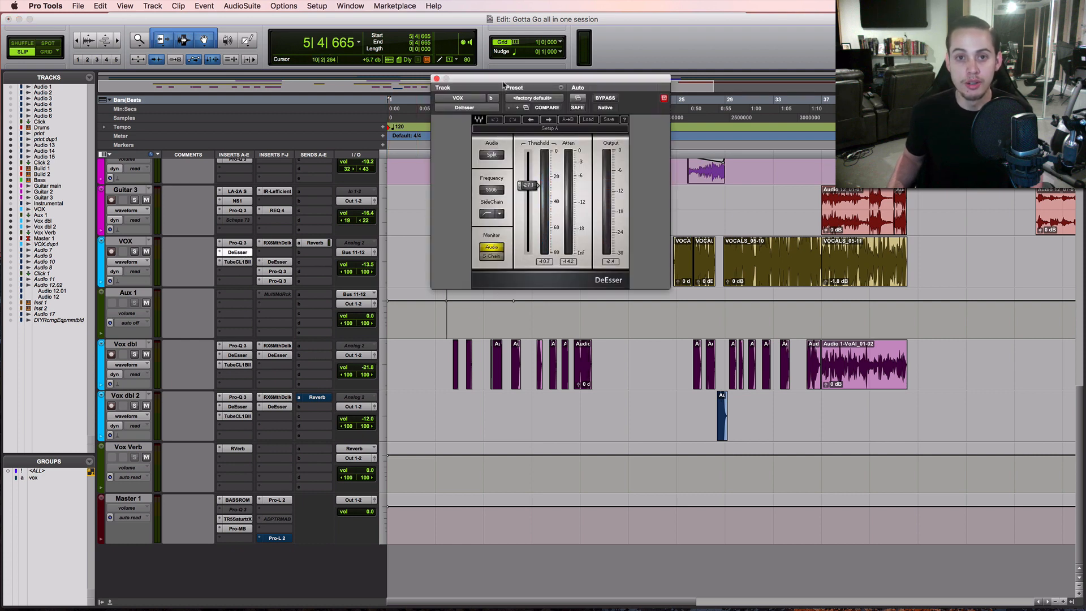
pyautogui.moveTo(503, 85); pyautogui.dragTo(599, 92)
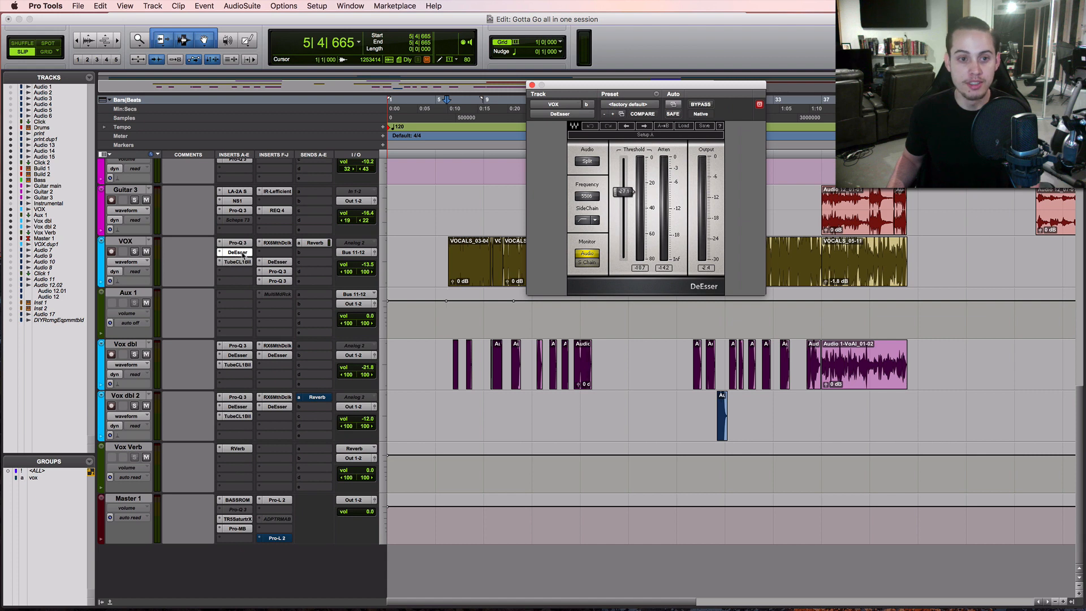
pyautogui.press('space')
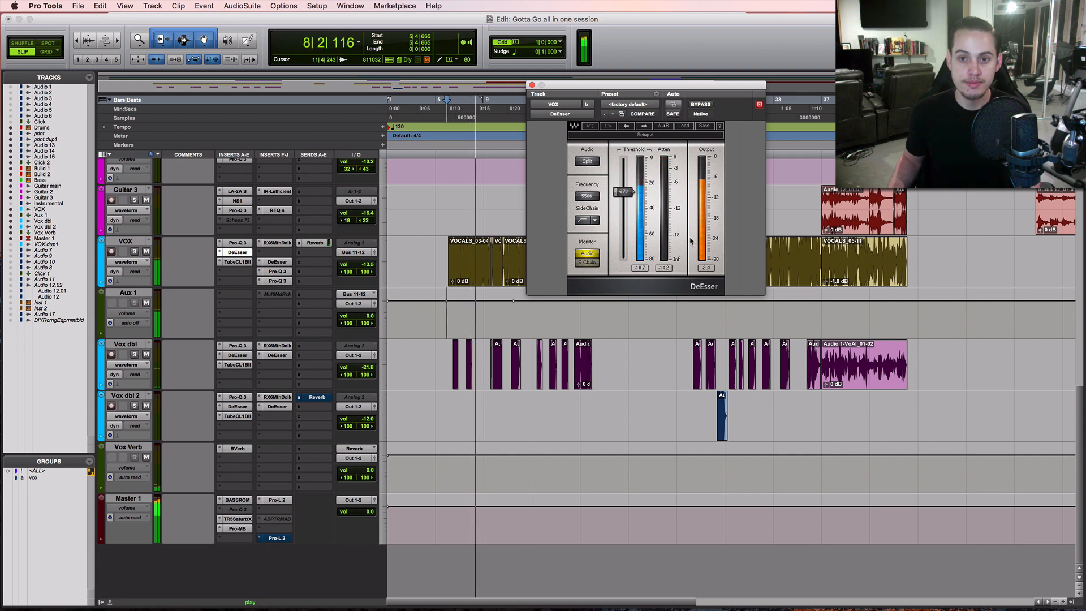
pyautogui.press('space')
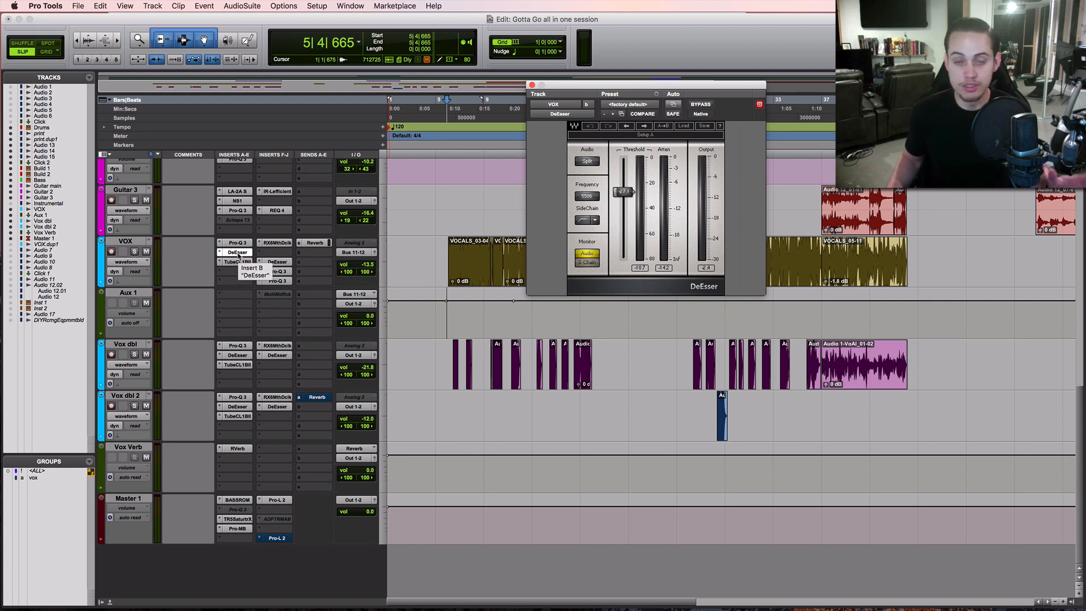
# Examine the second DeEsser on VOX (insert H) while playing the same vocal passage.
pyautogui.click(278, 262)
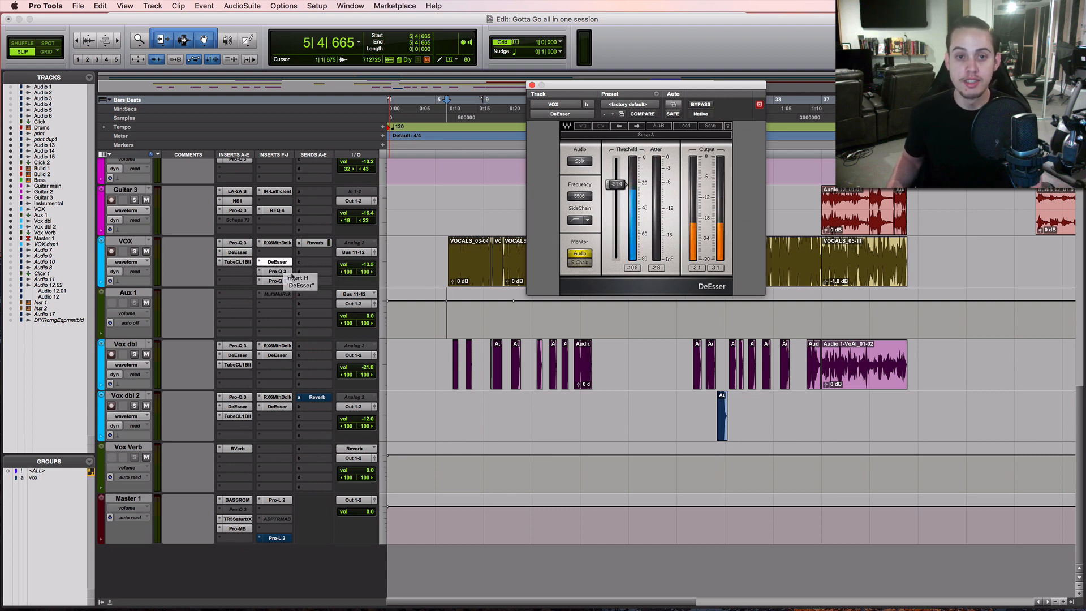
pyautogui.press('space')
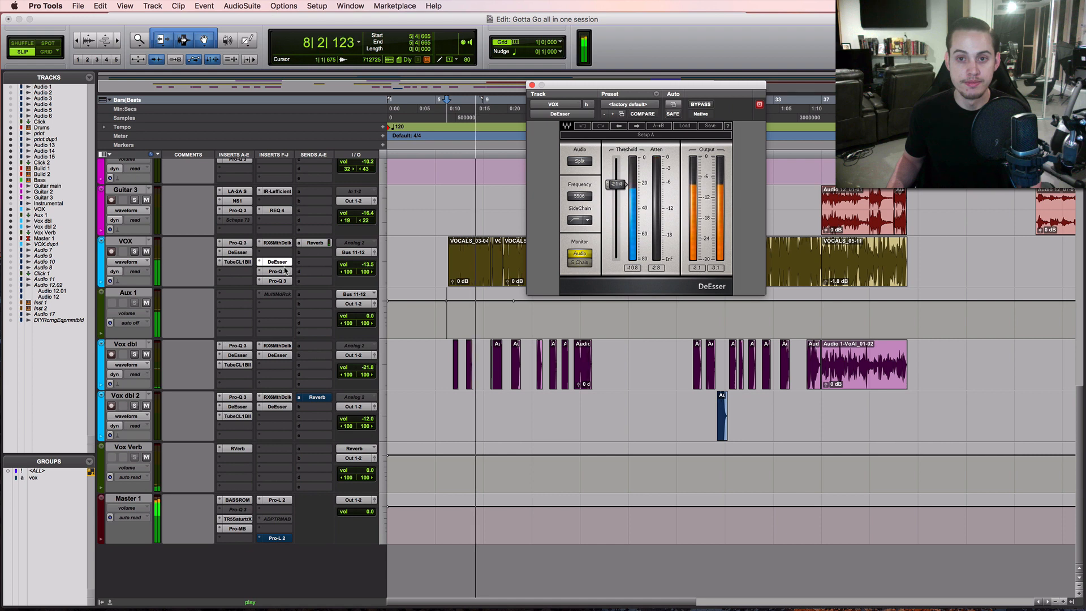
pyautogui.press('space')
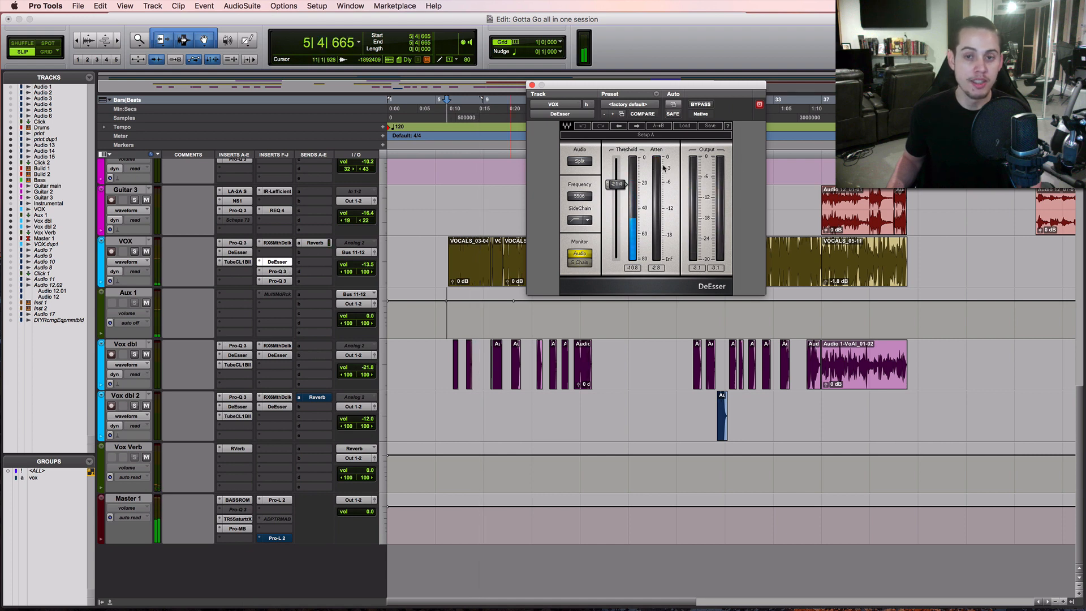
# Examine the dynamic 9.5 kHz band of the Pro-Q 3 in VOX insert I while playing the passage.
pyautogui.click(278, 271)
pyautogui.moveTo(926, 258)
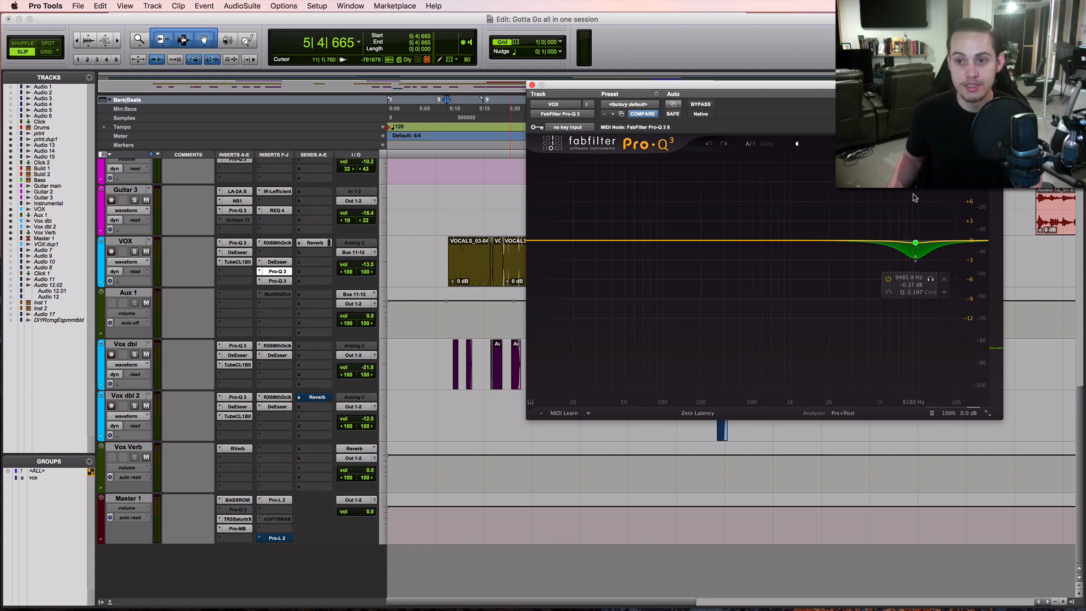
pyautogui.press('space')
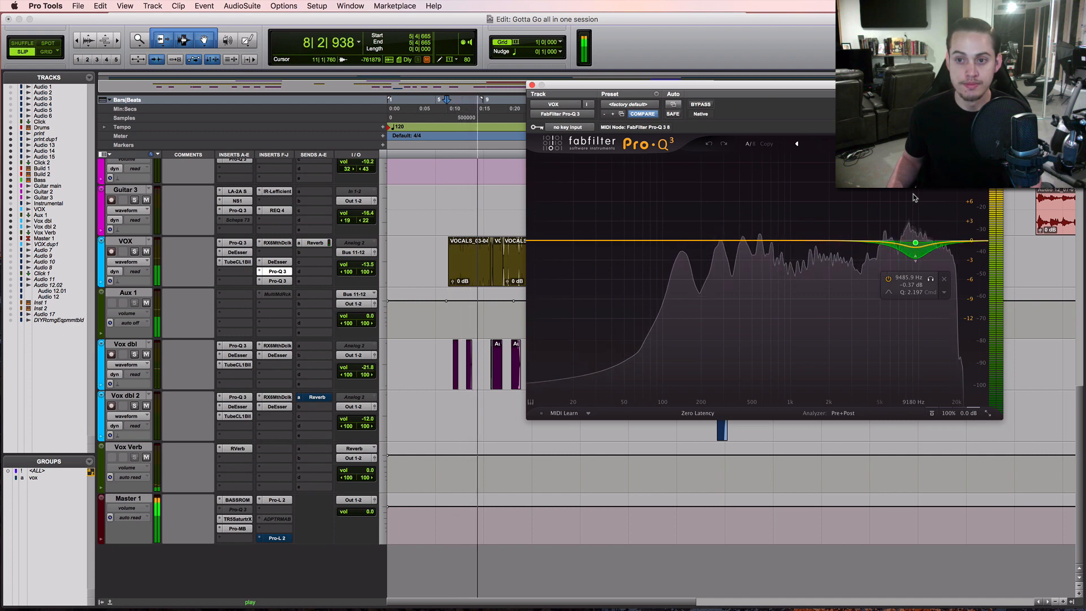
pyautogui.press('space')
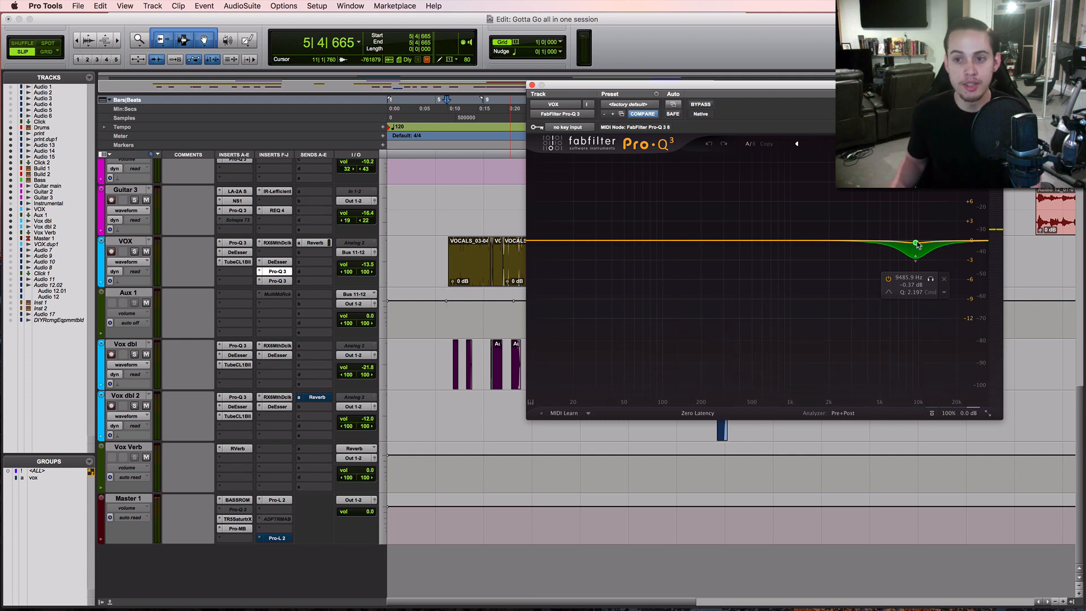
# Examine the narrow 11.6 kHz cut of the Pro-Q 3 in VOX insert J while playing the passage.
pyautogui.click(280, 282)
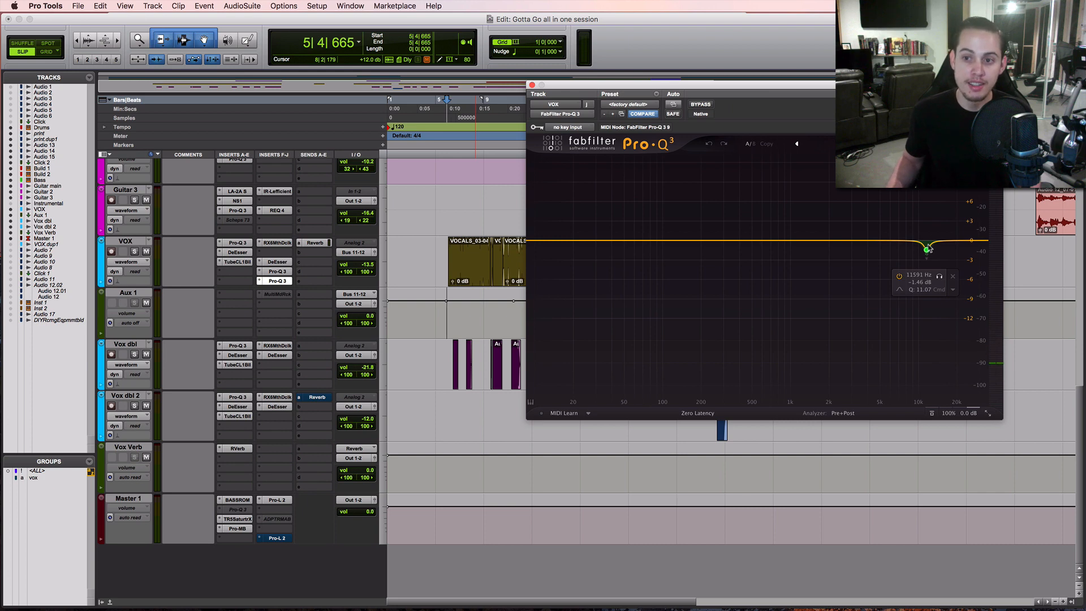
pyautogui.press('space')
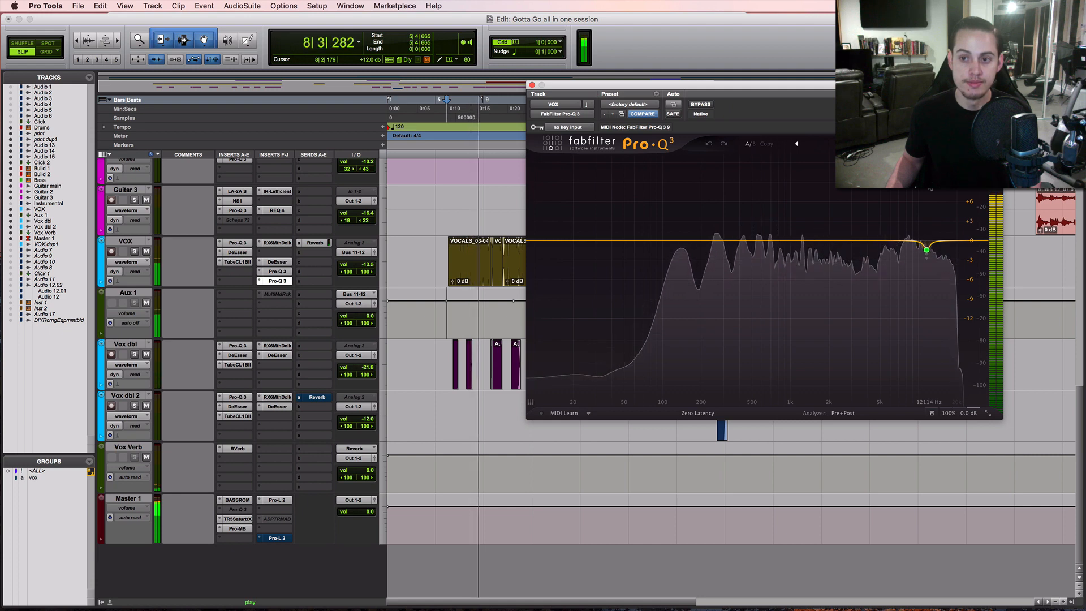
pyautogui.press('space')
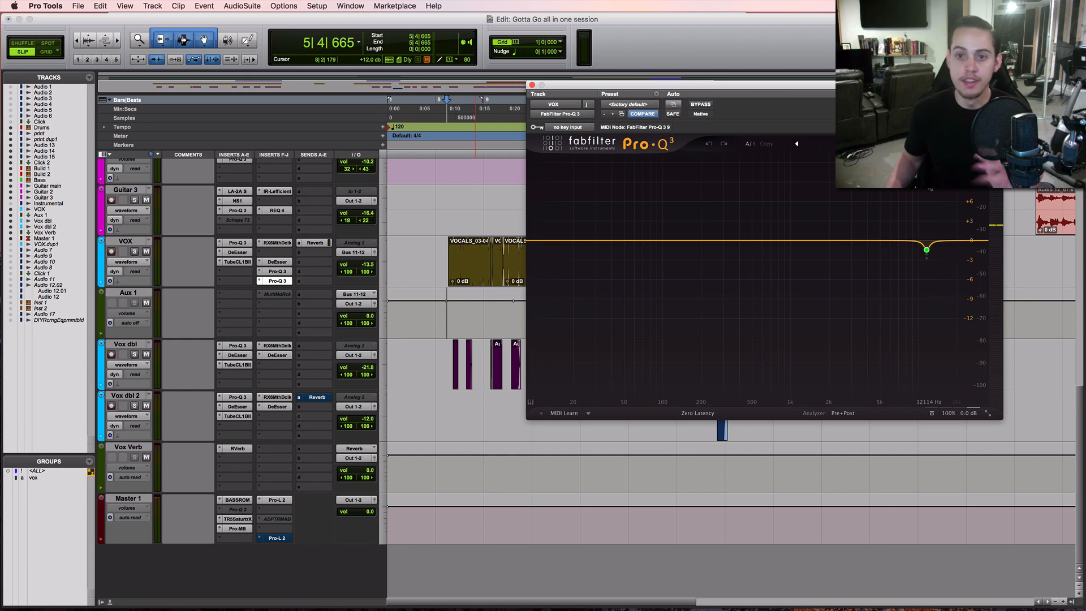
# Review the two DeEssers and the last two Pro-Q 3 inserts on VOX in chain order.
pyautogui.click(241, 253)
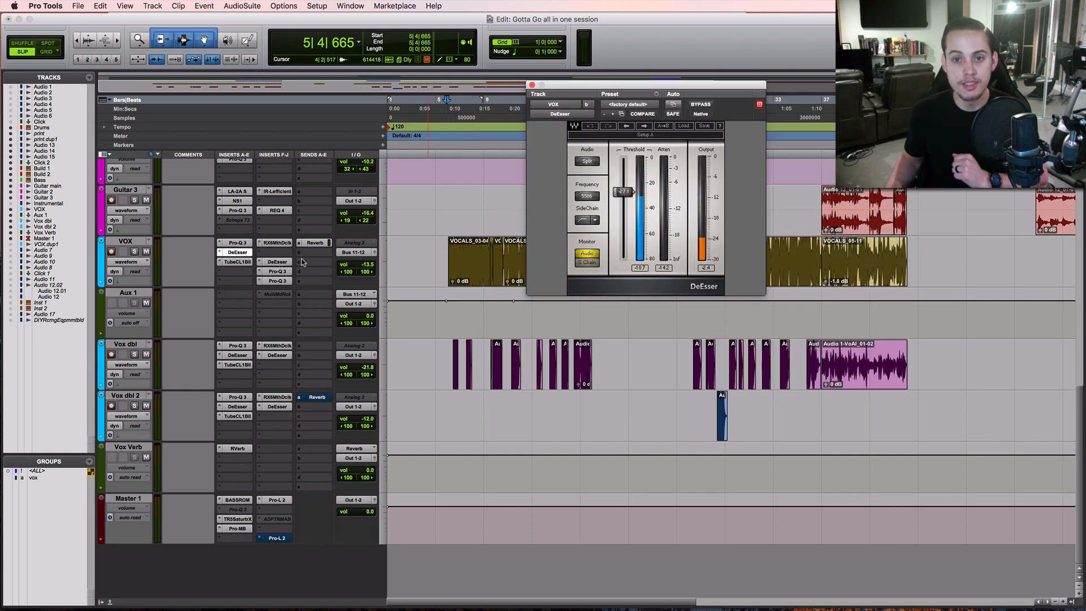
pyautogui.click(275, 263)
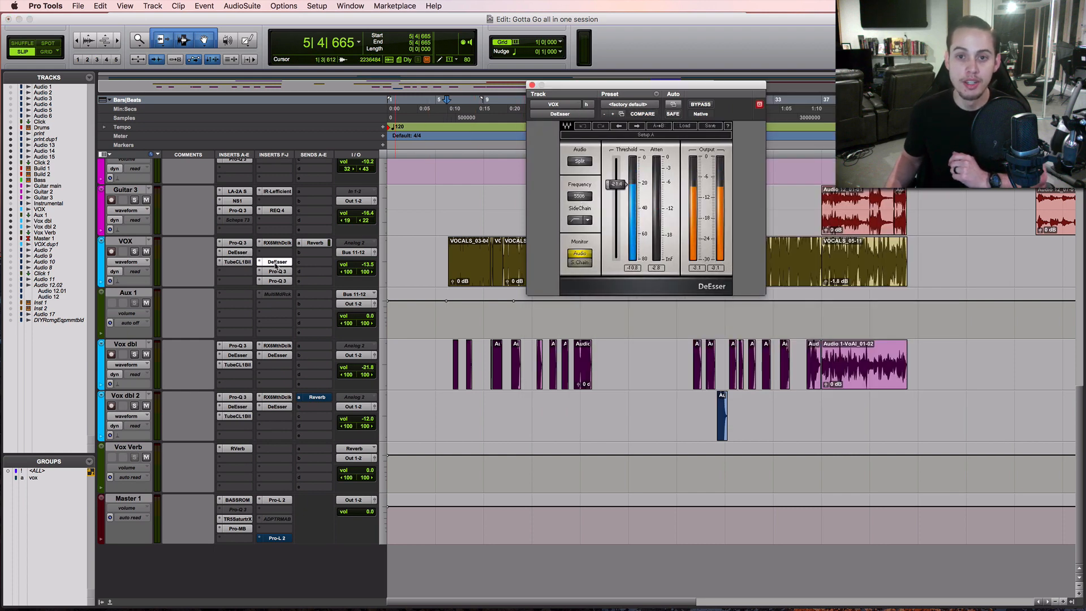
pyautogui.click(277, 272)
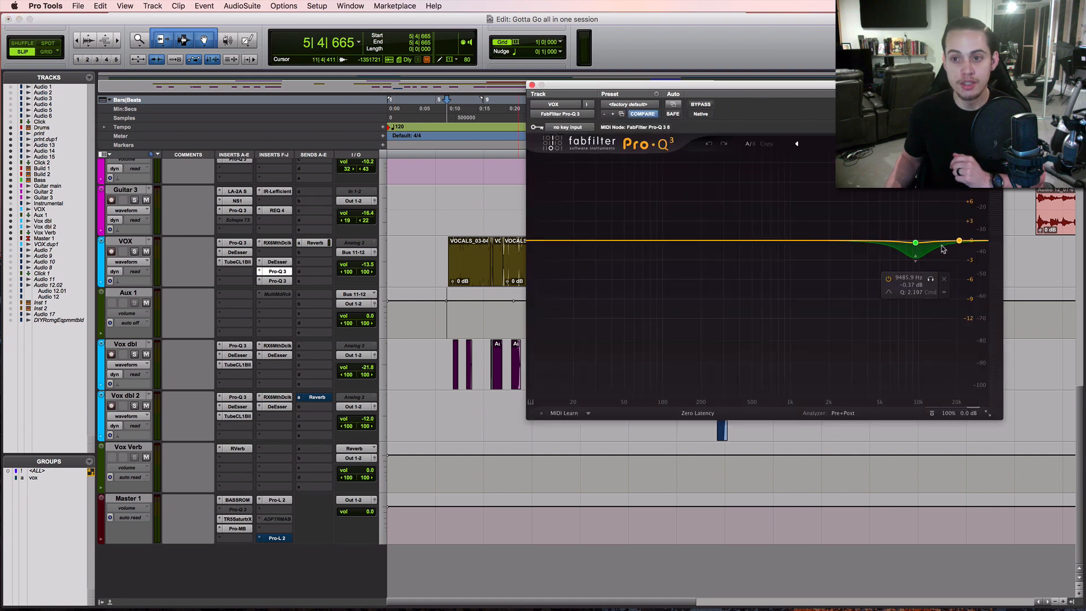
pyautogui.click(277, 281)
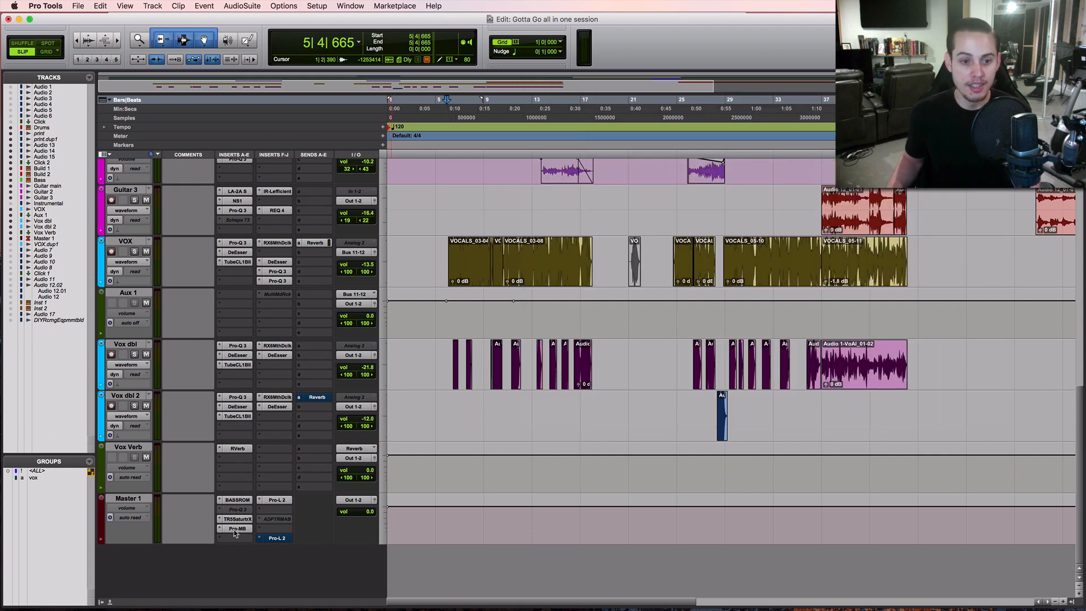
# Bypass the highest-frequency band of Pro-MB on Master 1 and audition the passage.
pyautogui.click(237, 529)
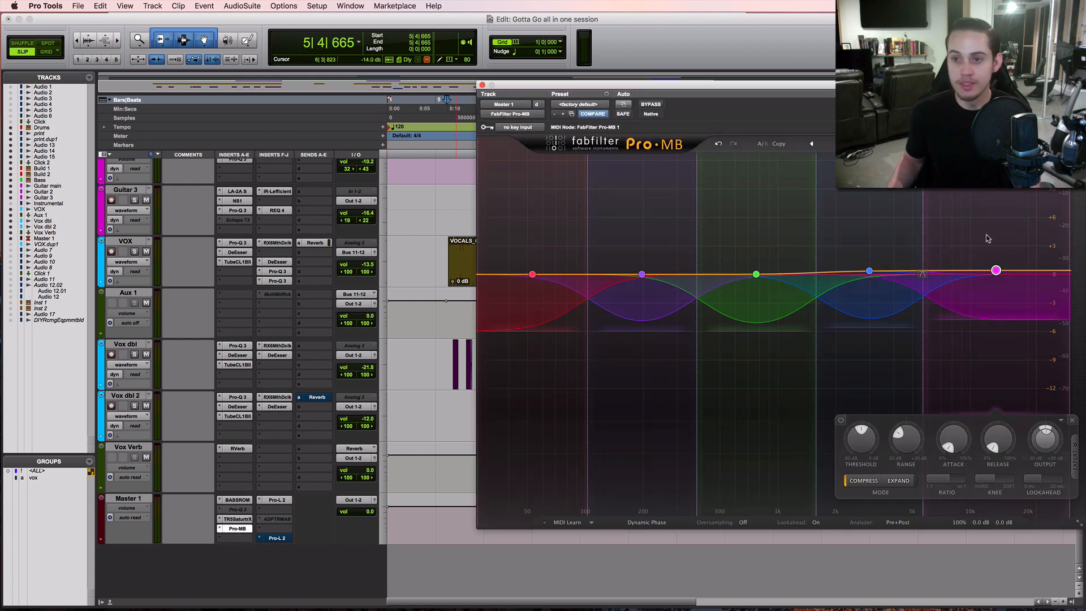
pyautogui.moveTo(934, 84); pyautogui.dragTo(897, 78)
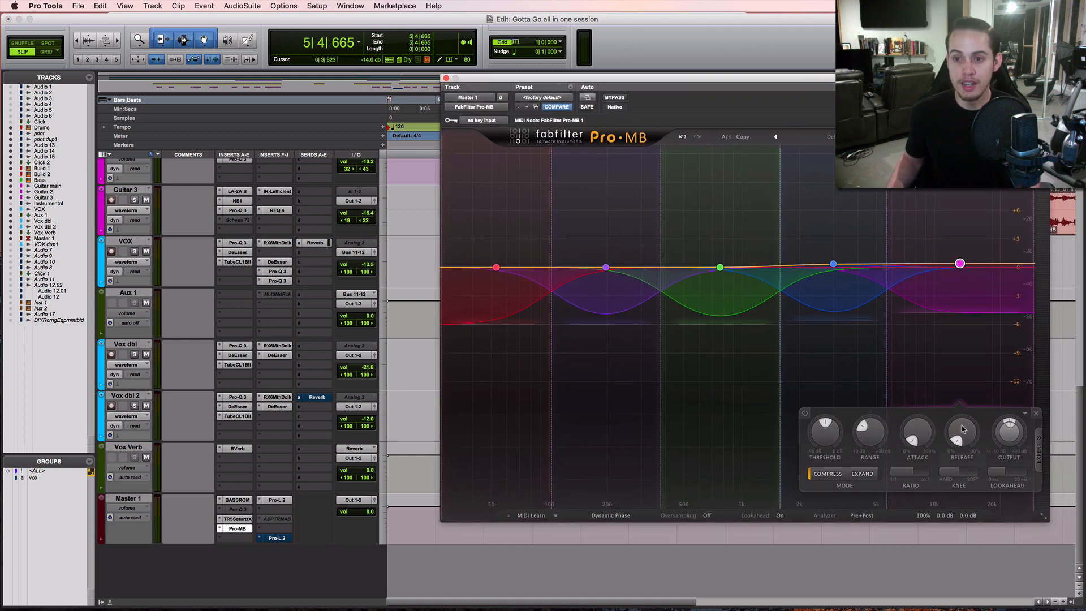
pyautogui.click(805, 413)
pyautogui.press('space')
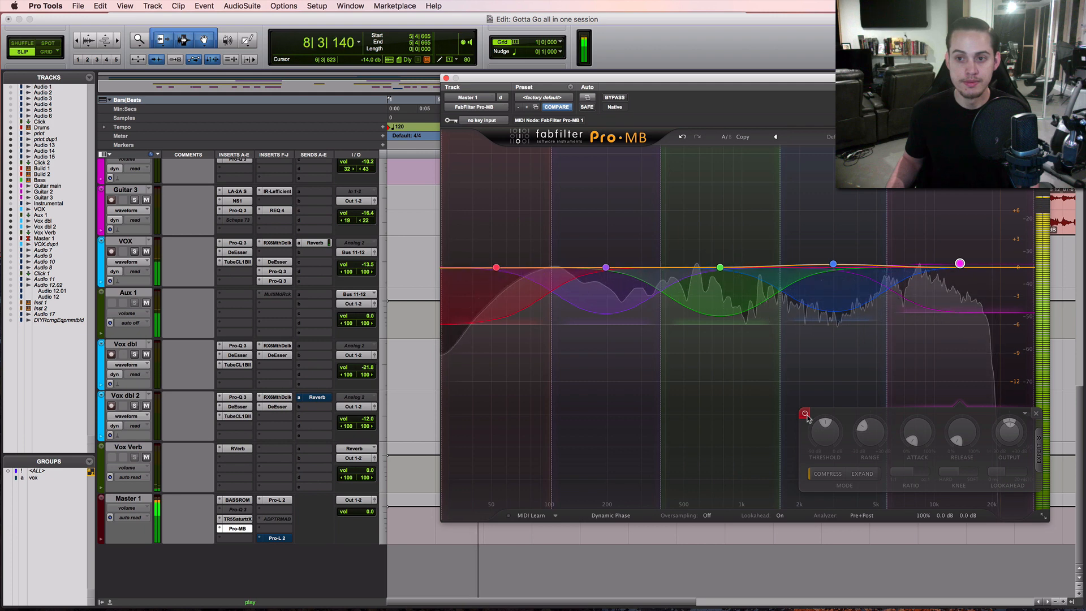
pyautogui.press('space')
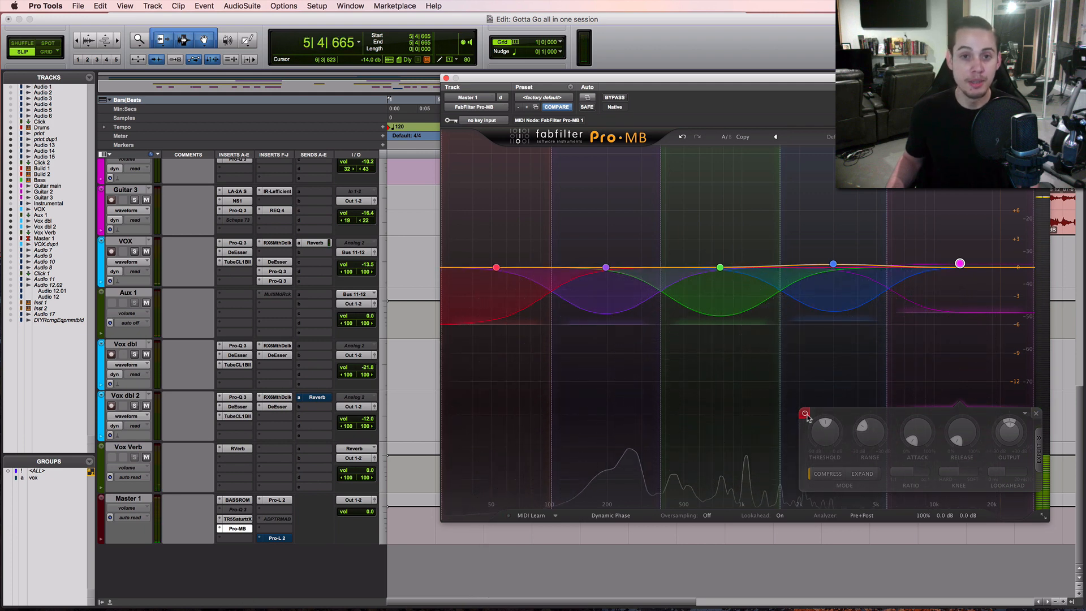
# Re-enable the highest-frequency band of Pro-MB on Master 1 and audition the passage twice with it active.
pyautogui.click(806, 414)
pyautogui.press('space')
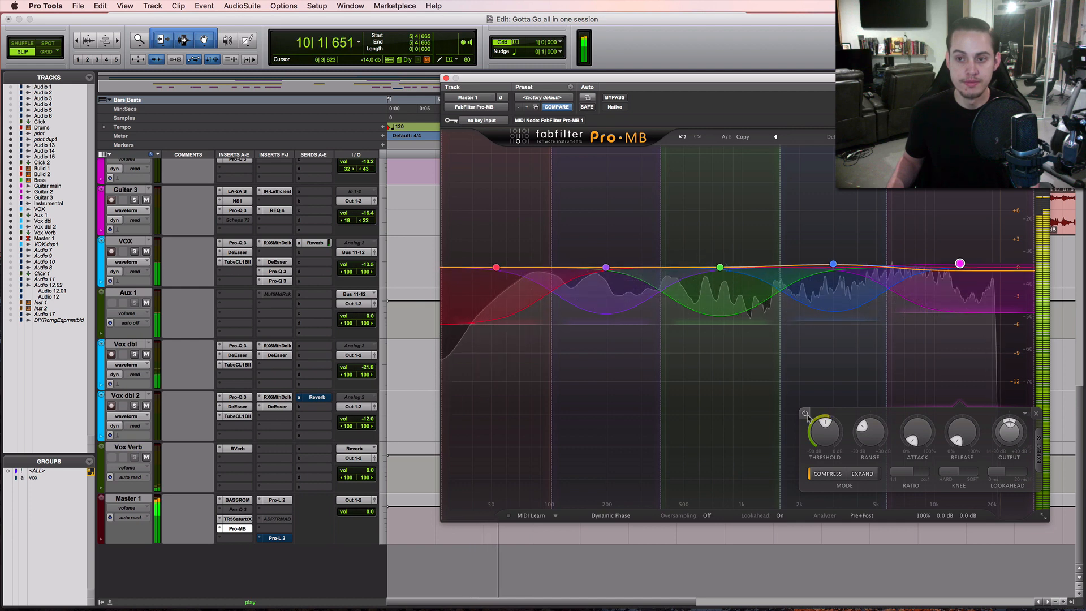
pyautogui.press('space')
pyautogui.moveTo(965, 269)
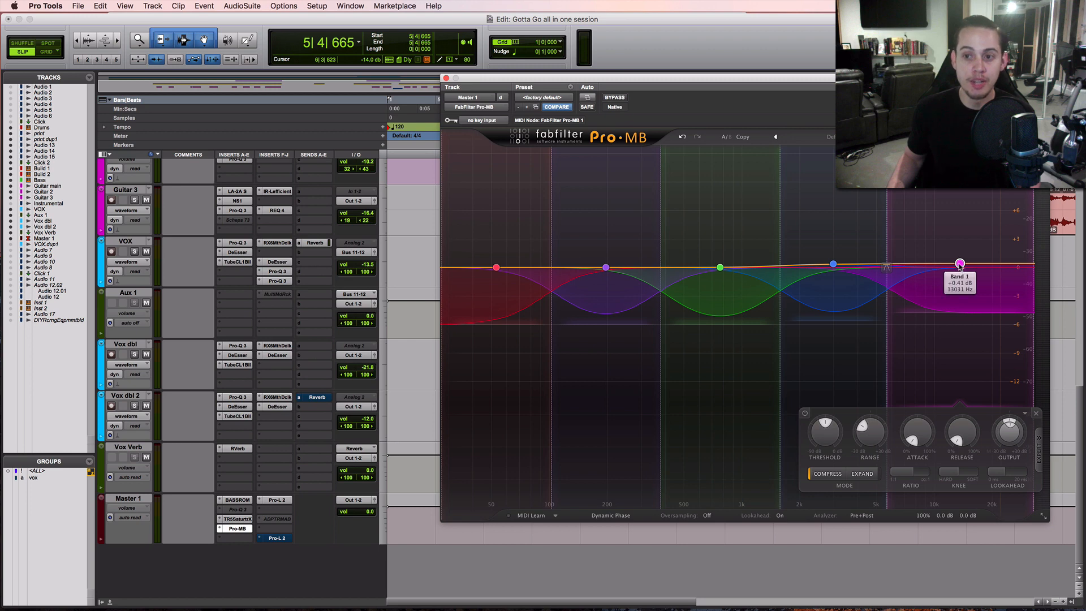
pyautogui.press('space')
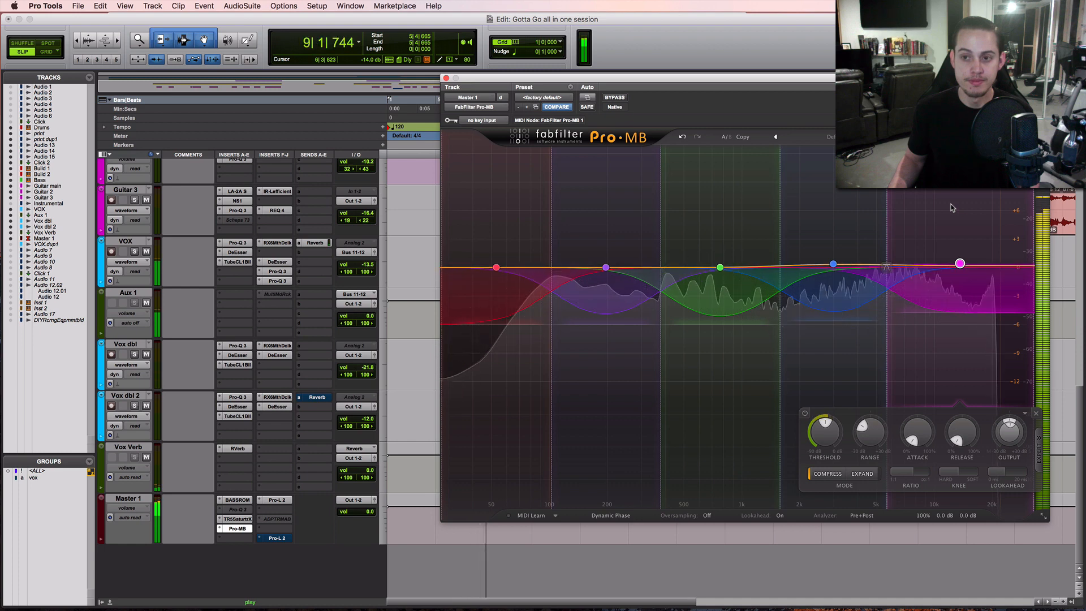
pyautogui.press('space')
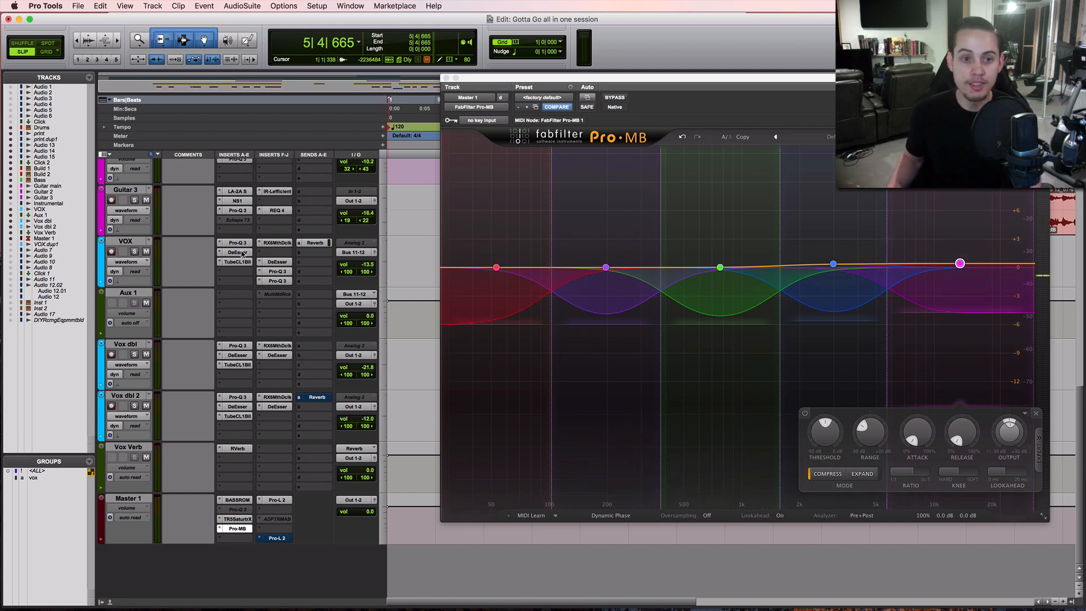
# Revisit the DeEsser in insert H and the Pro-Q 3 in insert I on VOX, and close the plug-in window.
pyautogui.click(277, 262)
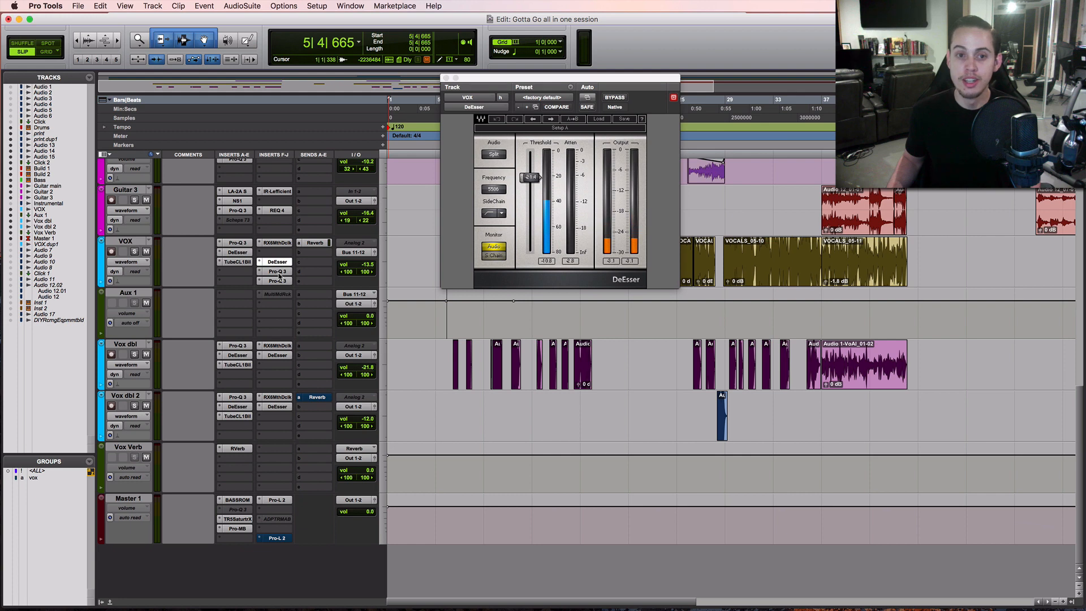
pyautogui.click(278, 272)
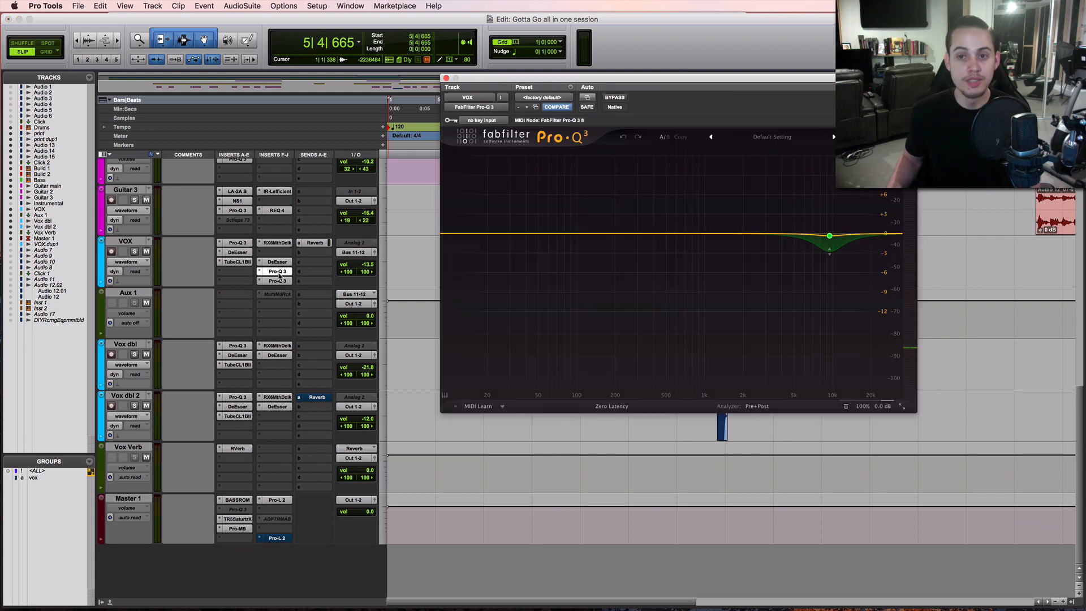
pyautogui.click(446, 79)
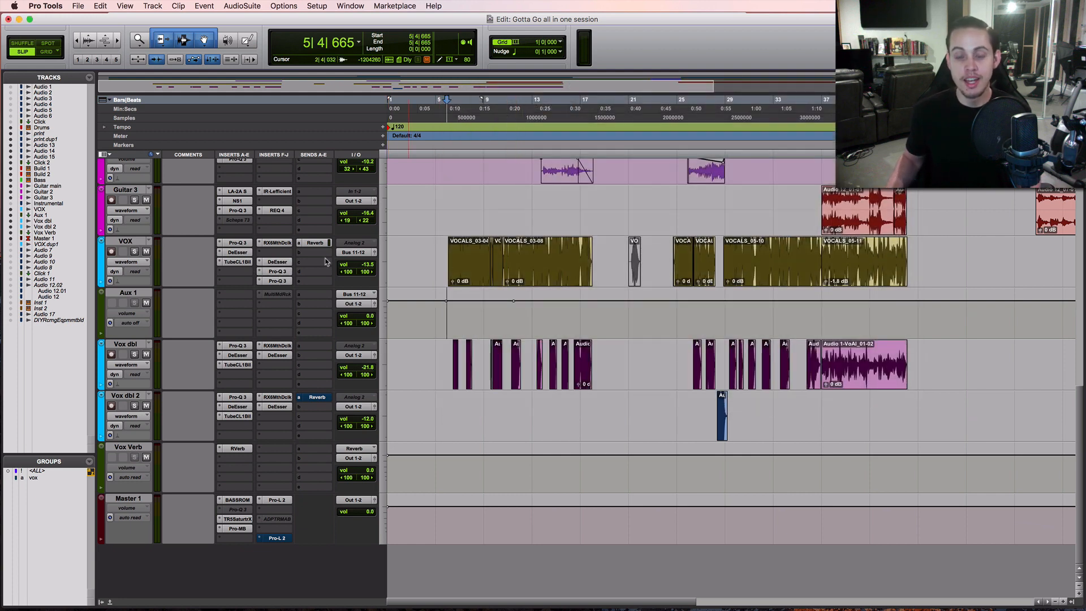